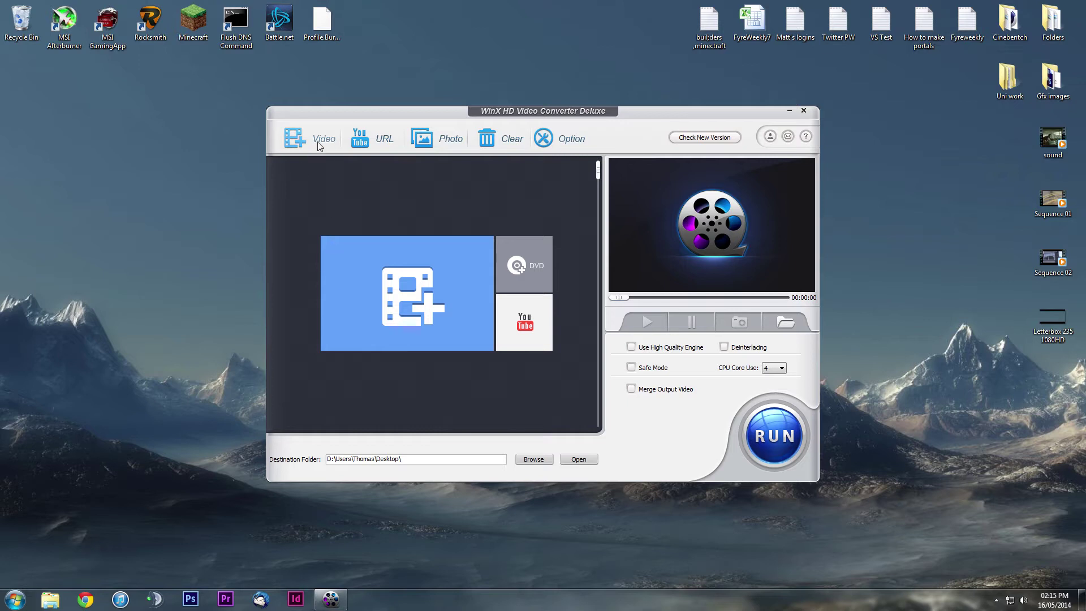
Step: Add the fourth DayZ gameplay video from the Open dialog as a source file
click(397, 303)
double_click(596, 192)
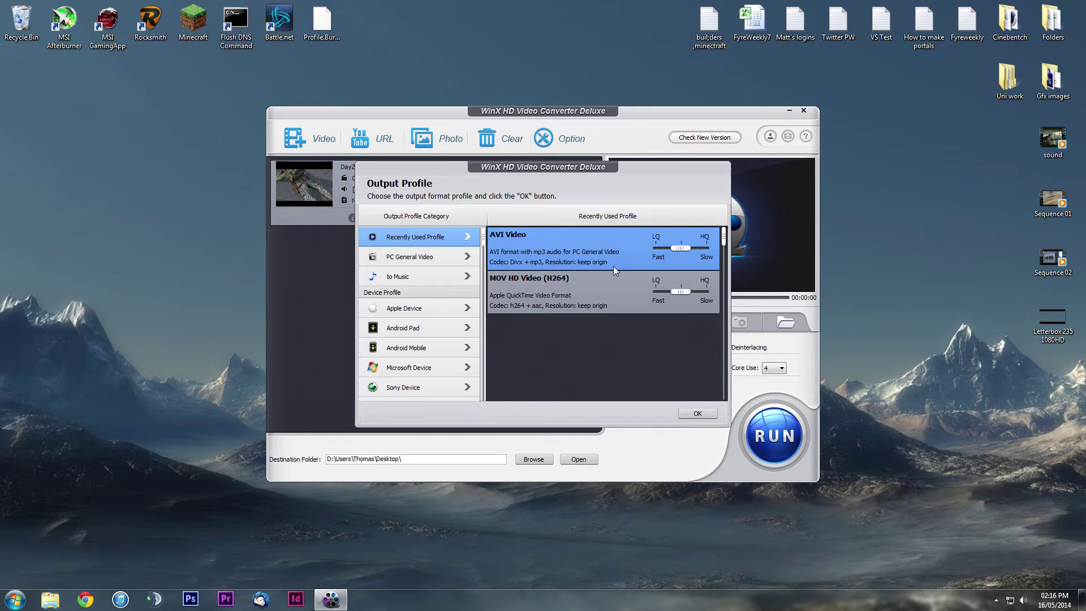
Step: Pick MOV HD Video (H264), then browse the PC General Video profiles
click(552, 289)
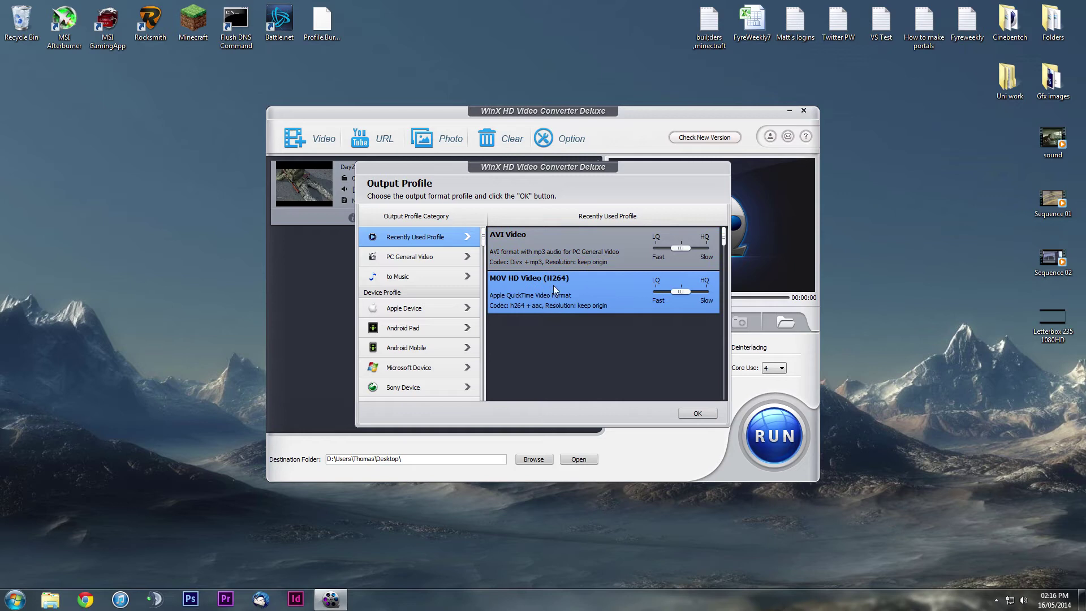
click(406, 259)
scroll(598, 289, down, 10)
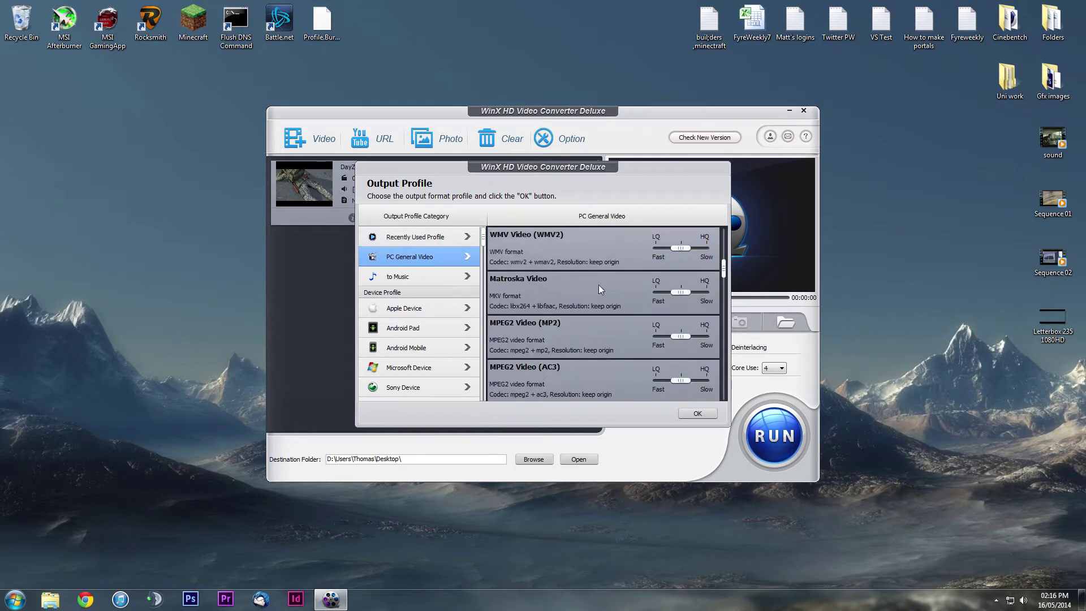
scroll(596, 290, up, 10)
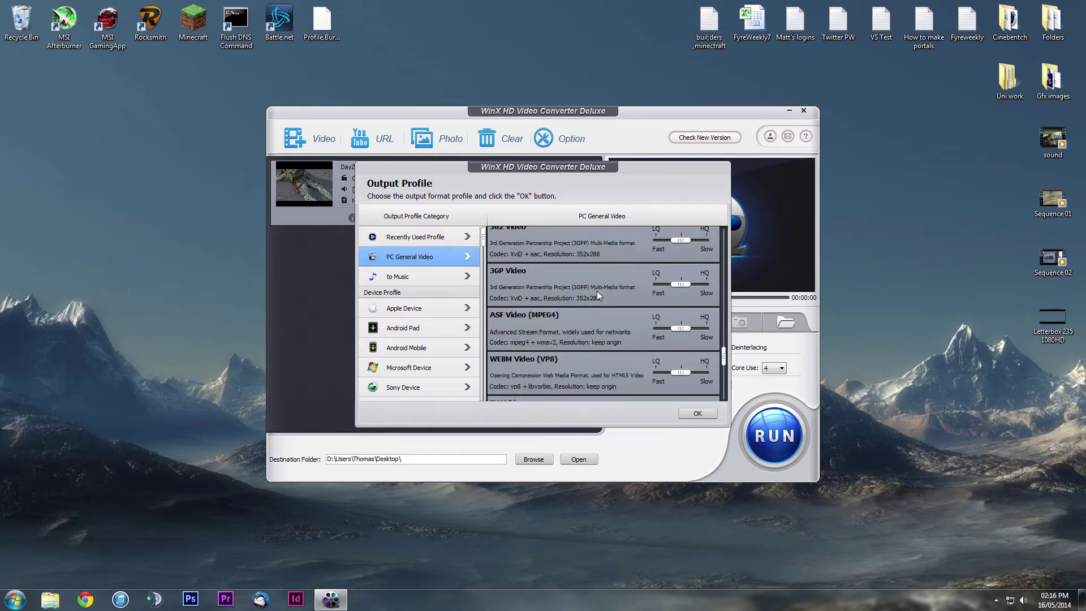
Step: Browse the to Music and Apple Device profiles, then return to the main category list
click(403, 278)
scroll(580, 271, down, 4)
scroll(577, 281, down, 4)
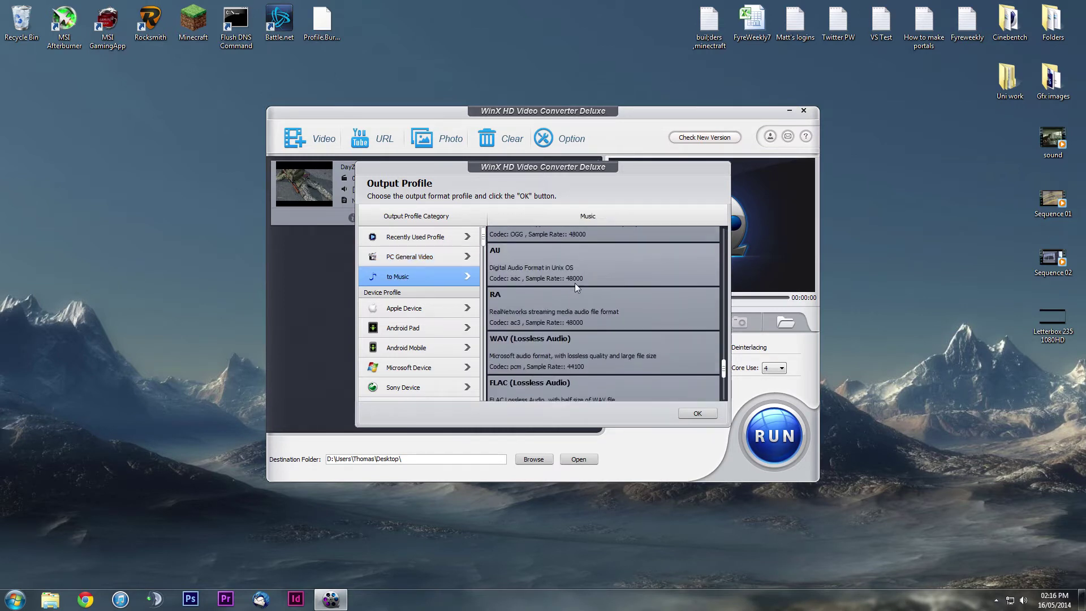
click(422, 307)
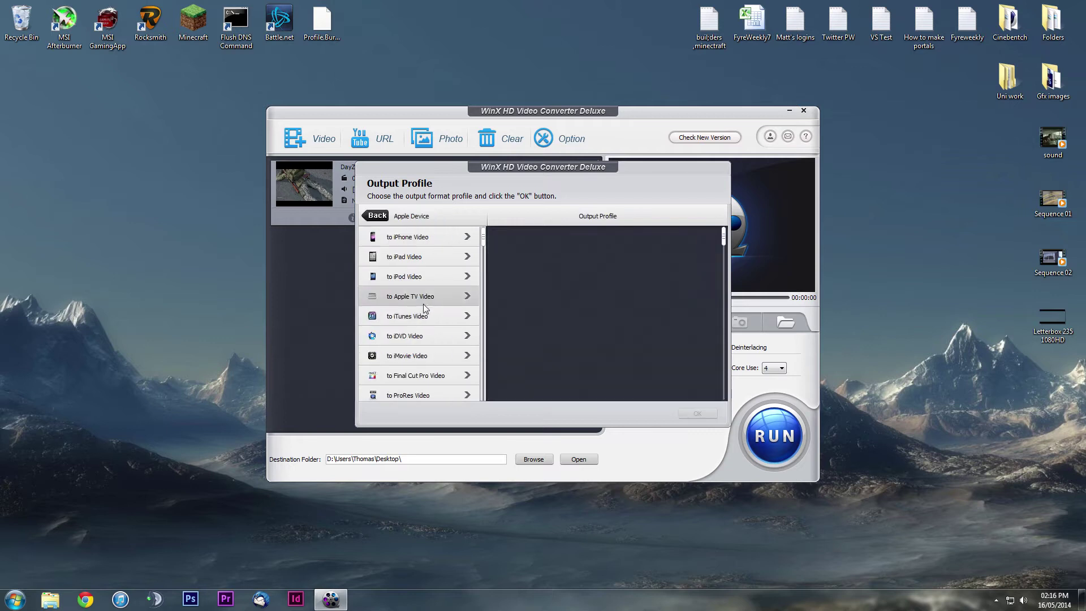
click(371, 217)
scroll(402, 334, down, 5)
scroll(407, 300, up, 2)
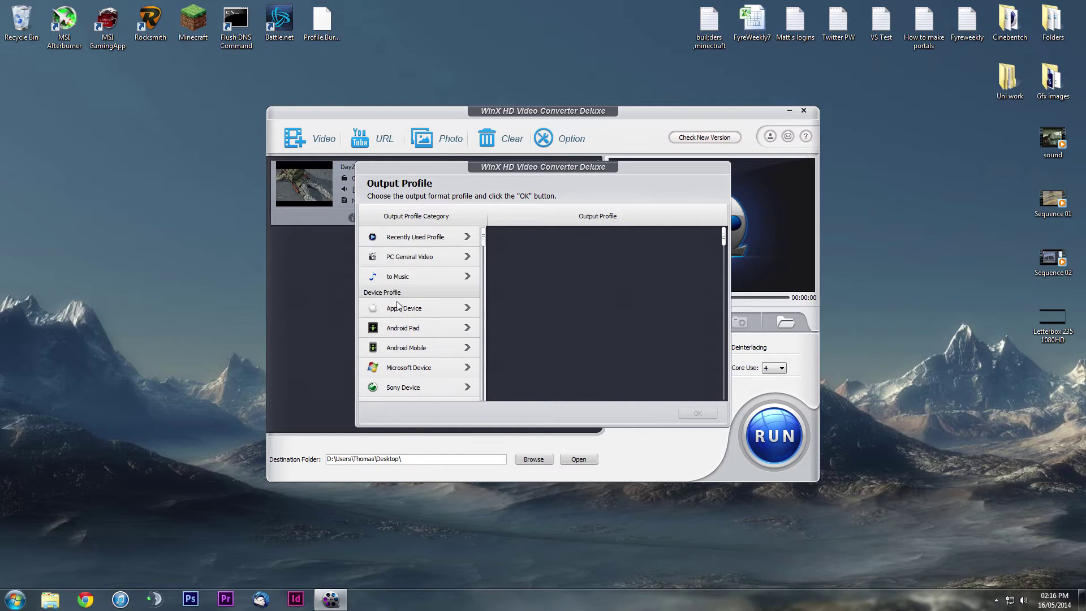
scroll(399, 304, down, 4)
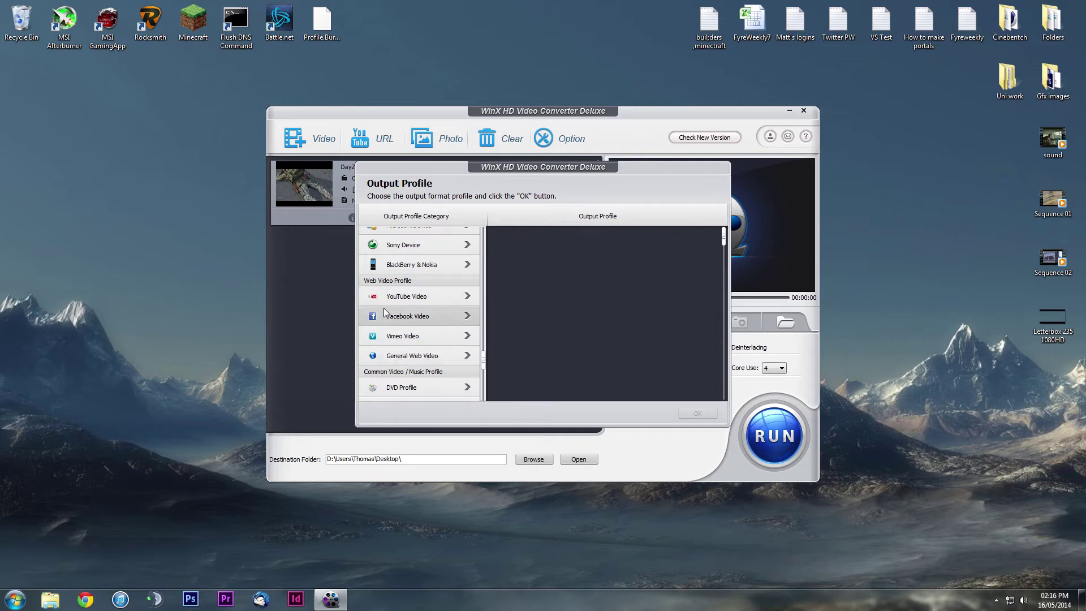
Step: Browse the HD Video output profiles
scroll(410, 339, down, 1)
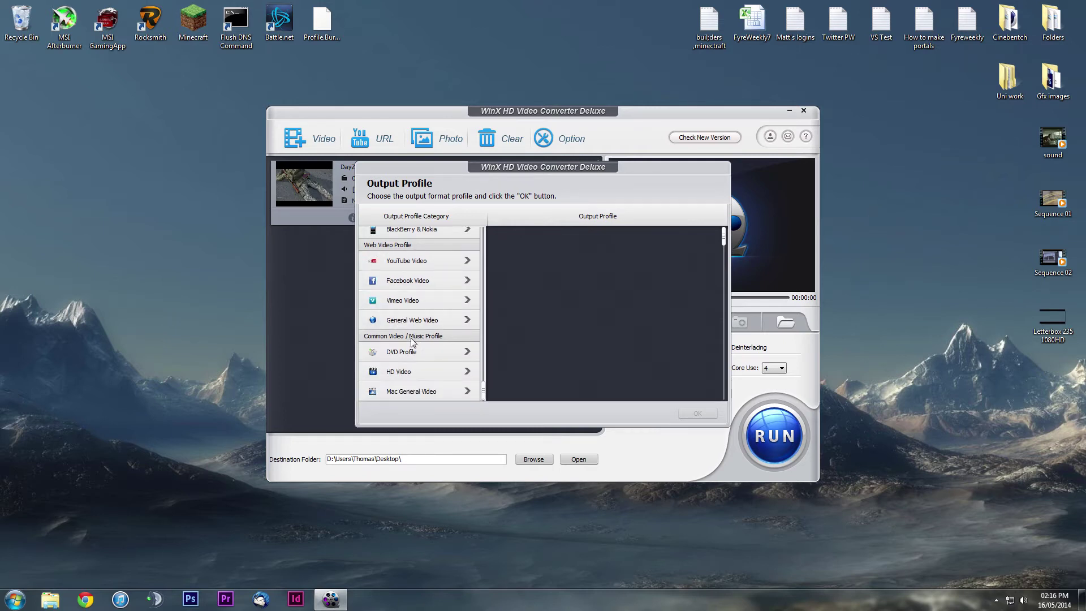
click(412, 374)
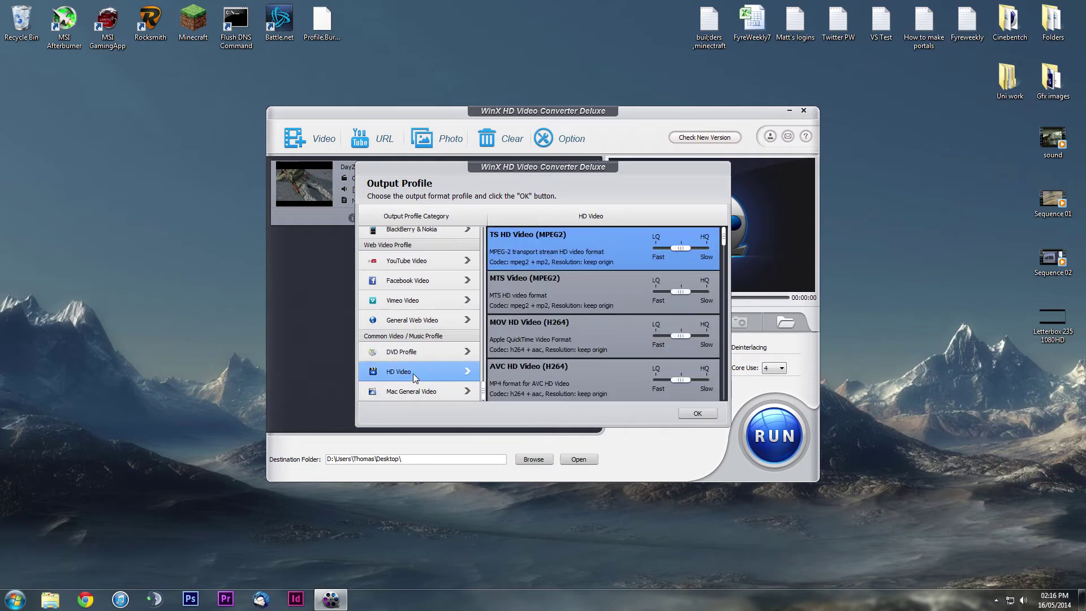
scroll(630, 373, down, 2)
scroll(630, 378, up, 1)
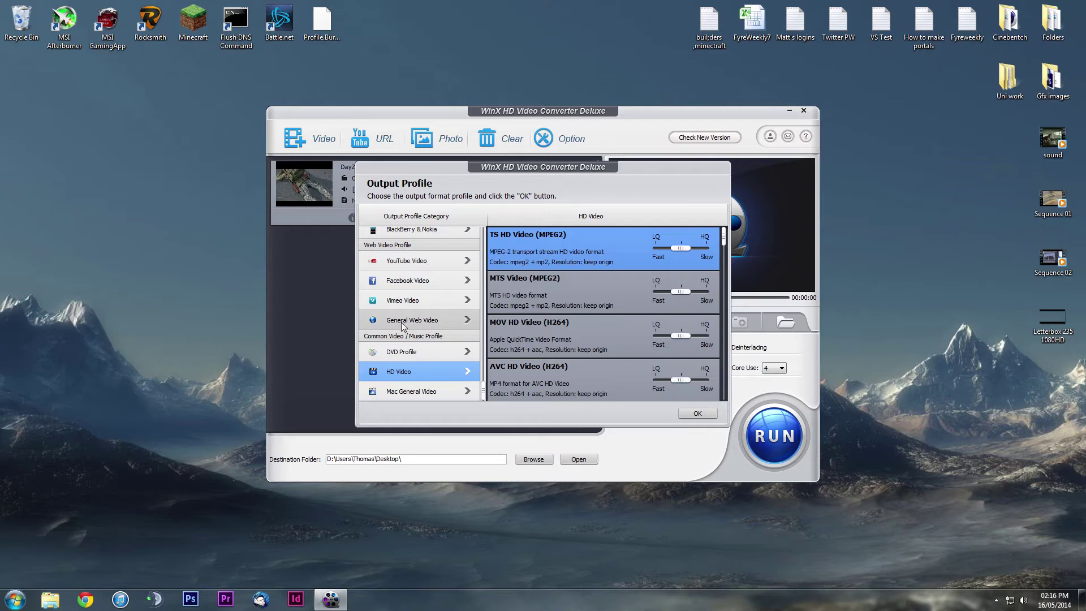
Step: Choose Mac General Video > MP4 Video (MPEG4) with quality raised toward HQ
click(423, 395)
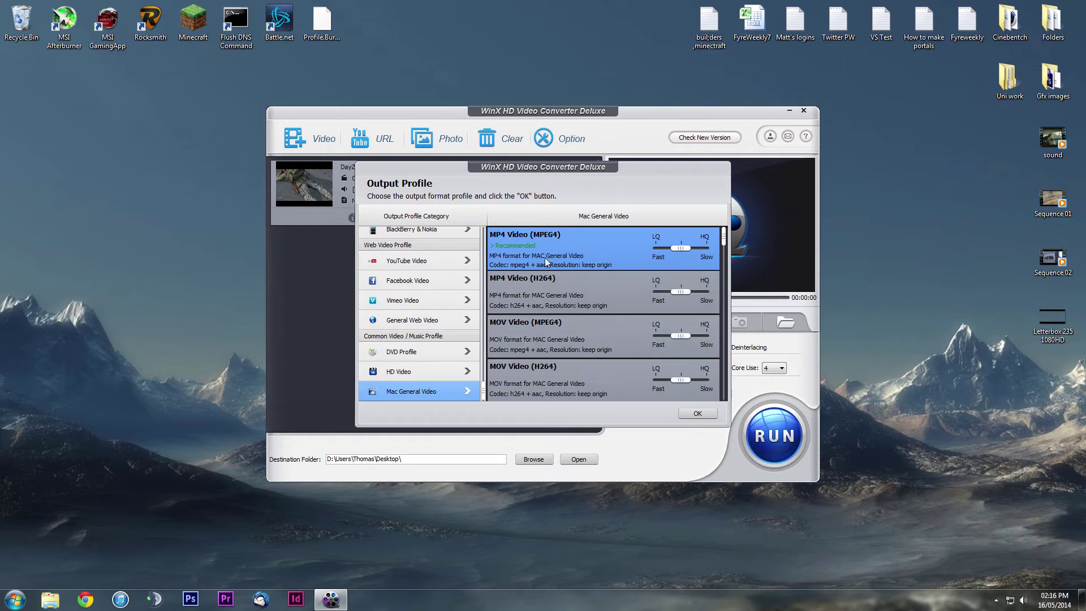
scroll(549, 266, down, 3)
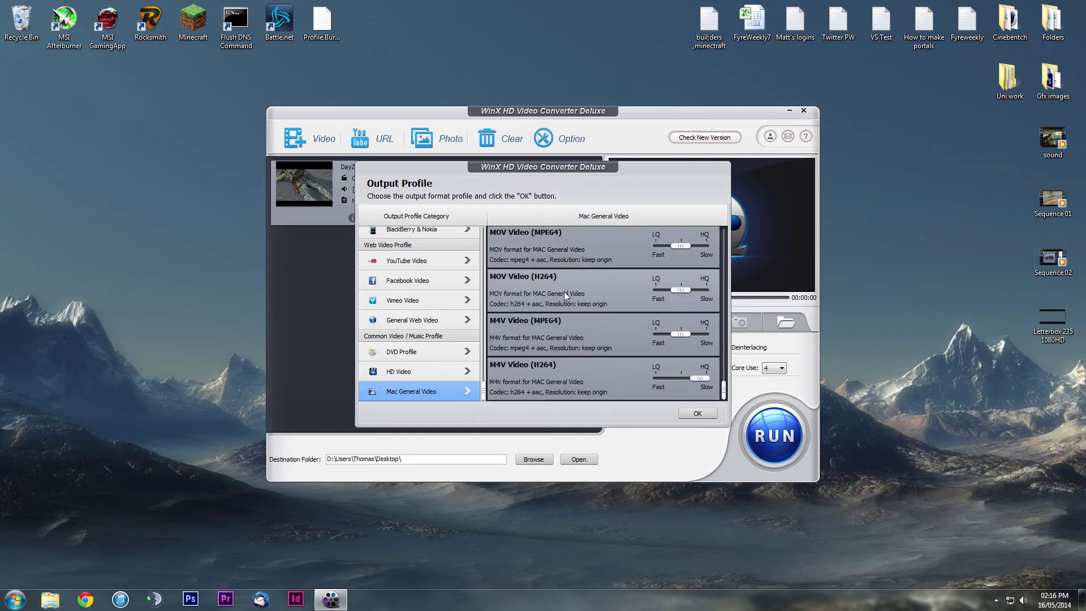
scroll(566, 299, up, 3)
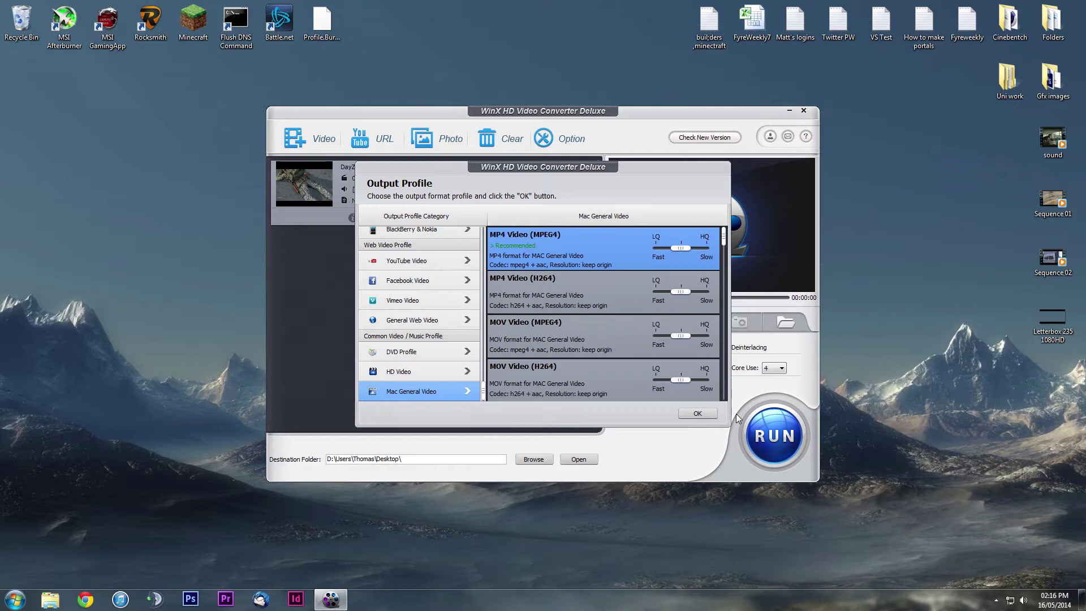
drag(680, 249, 660, 254)
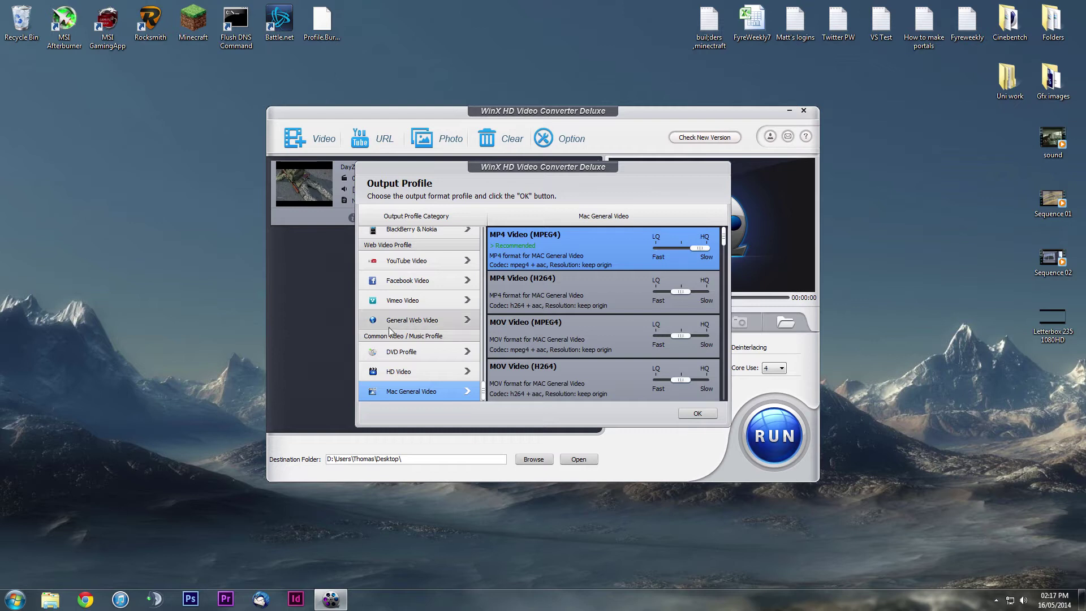
click(698, 413)
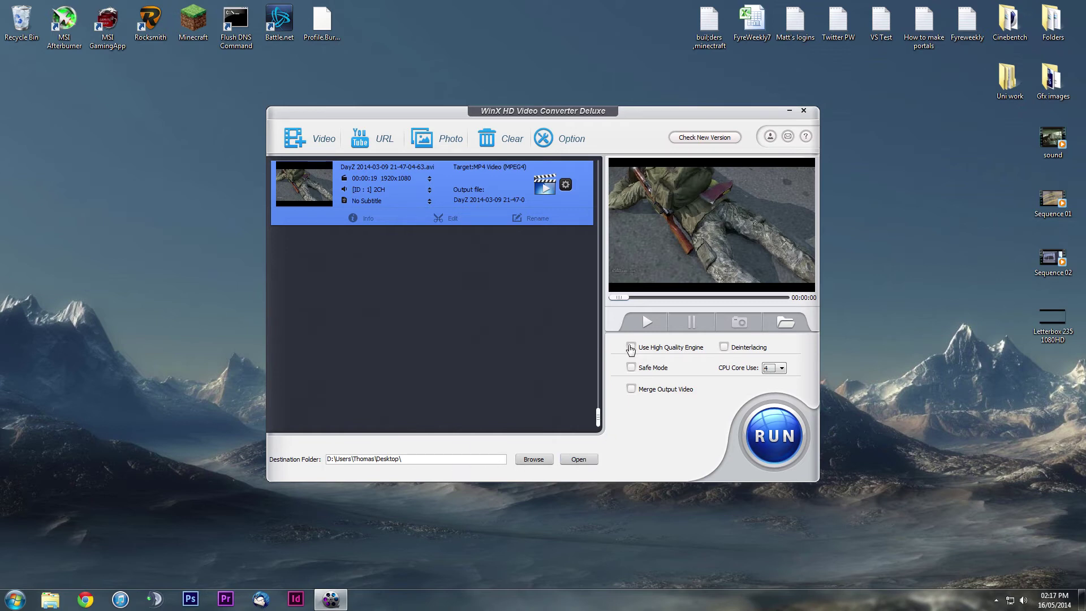
Step: Leave CPU core use at 4 and delete the DayZ video from the list
click(780, 370)
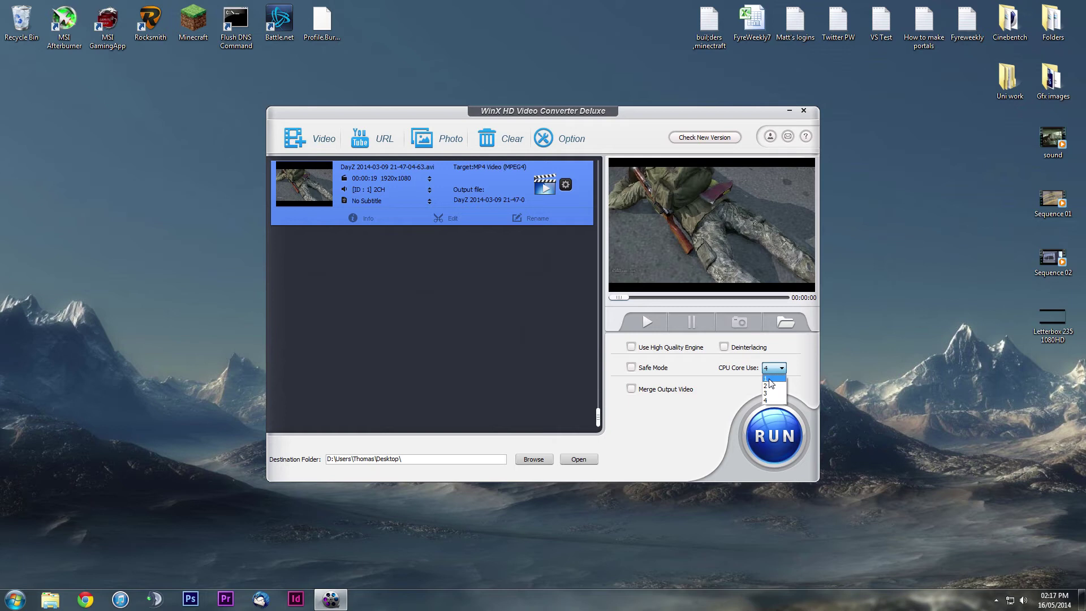
click(804, 368)
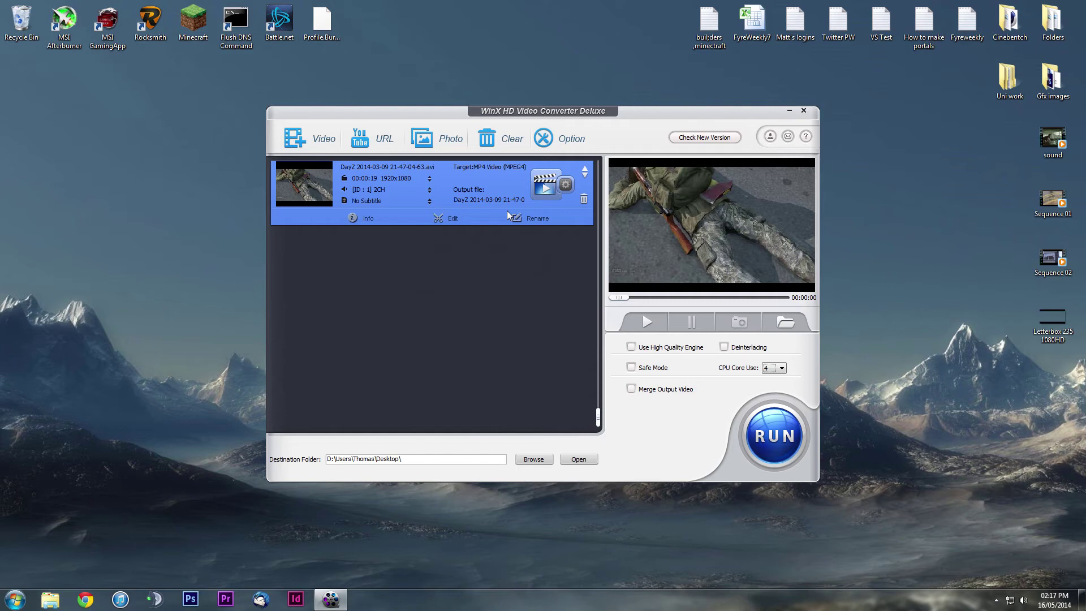
click(585, 200)
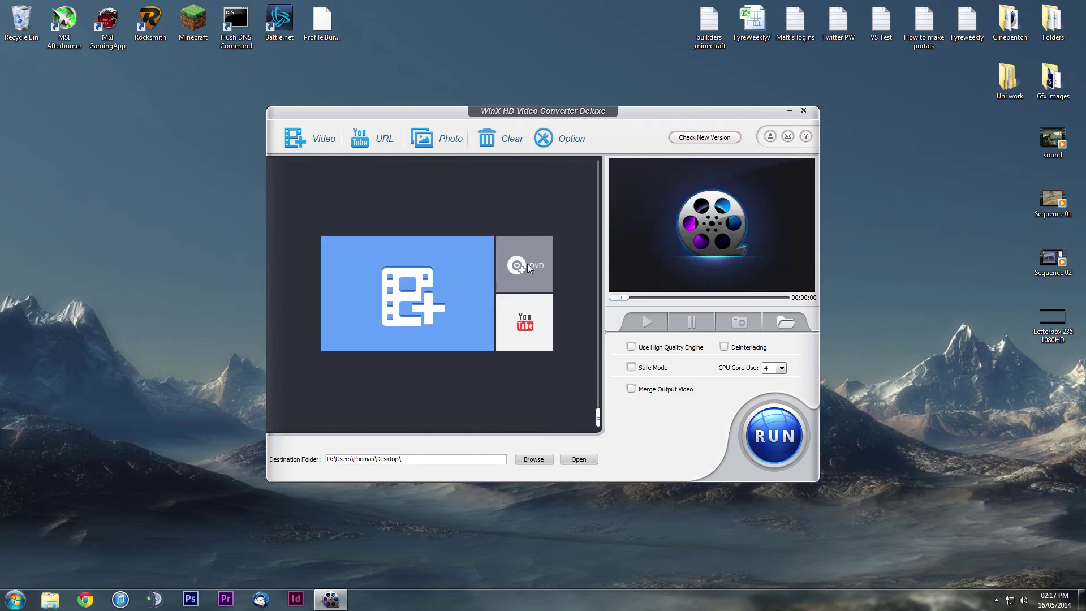
Step: Strip the 'example:' prefix from the YouTube link and analyze it, keeping 1280x720 MP4
click(368, 134)
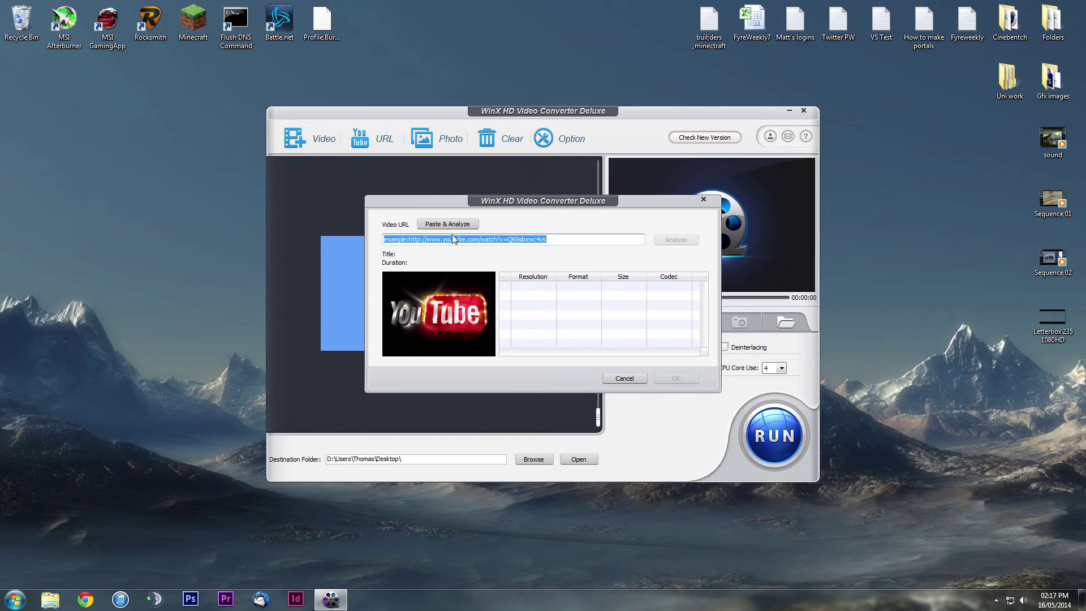
drag(407, 238, 314, 236)
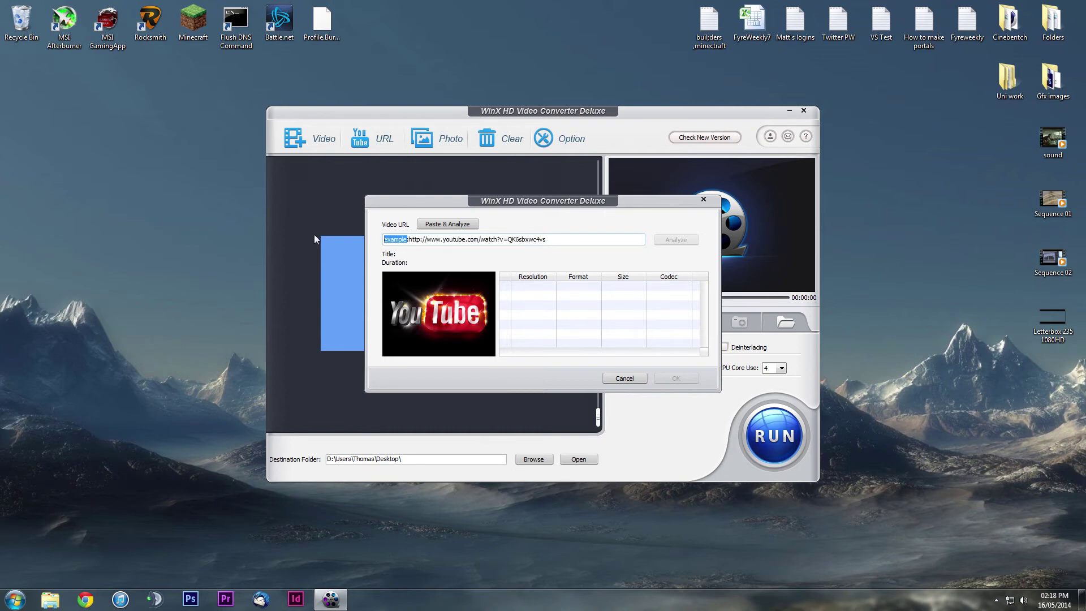
key(Delete)
key(Delete)
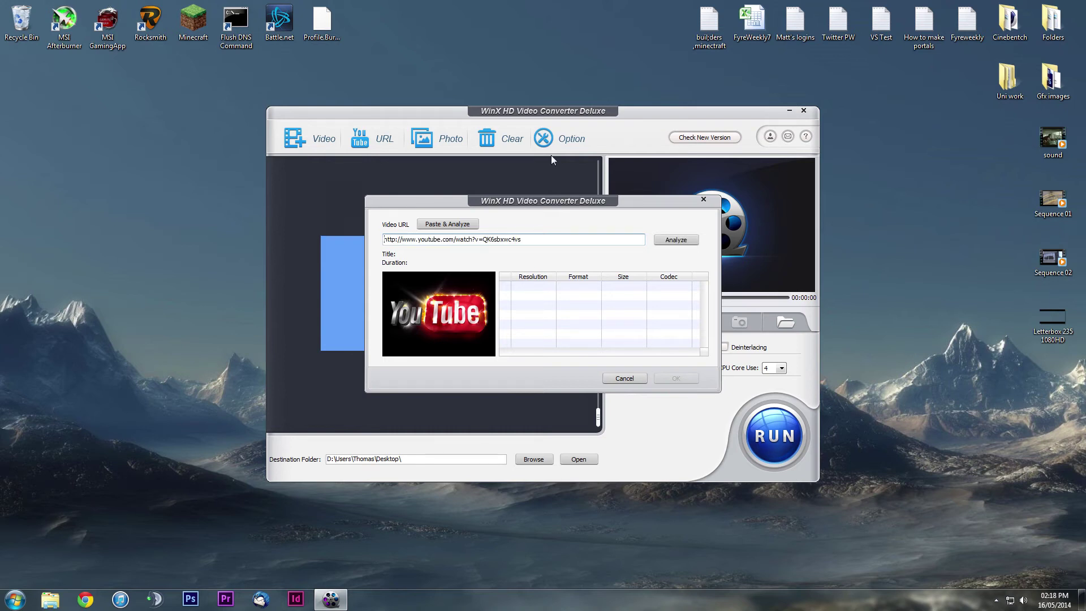
click(690, 244)
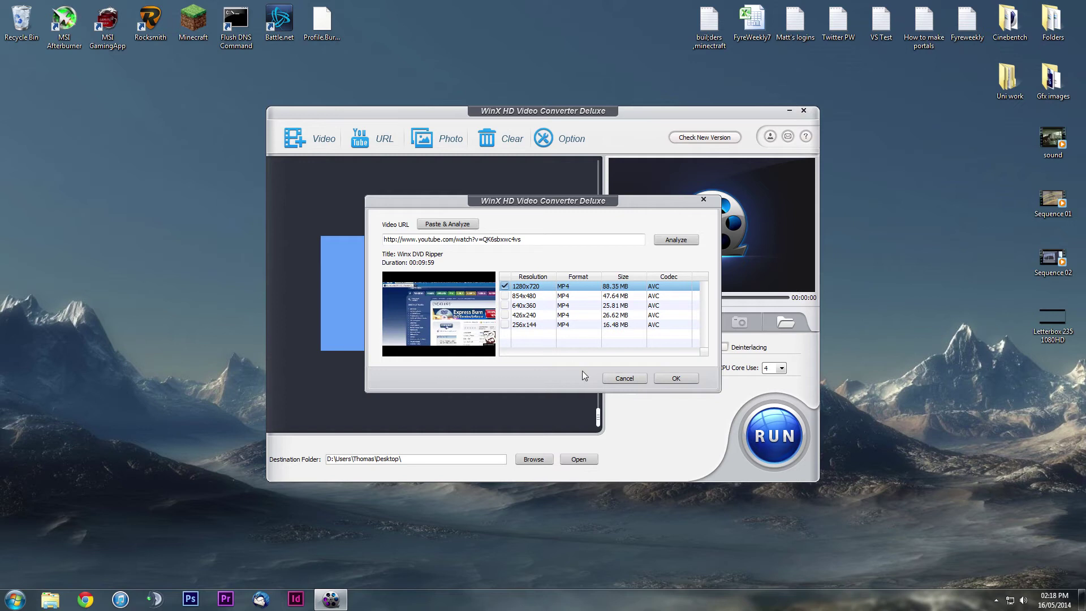
Step: Add the 1280x720 MP4 YouTube video and set its output to to Music > MP3
click(676, 377)
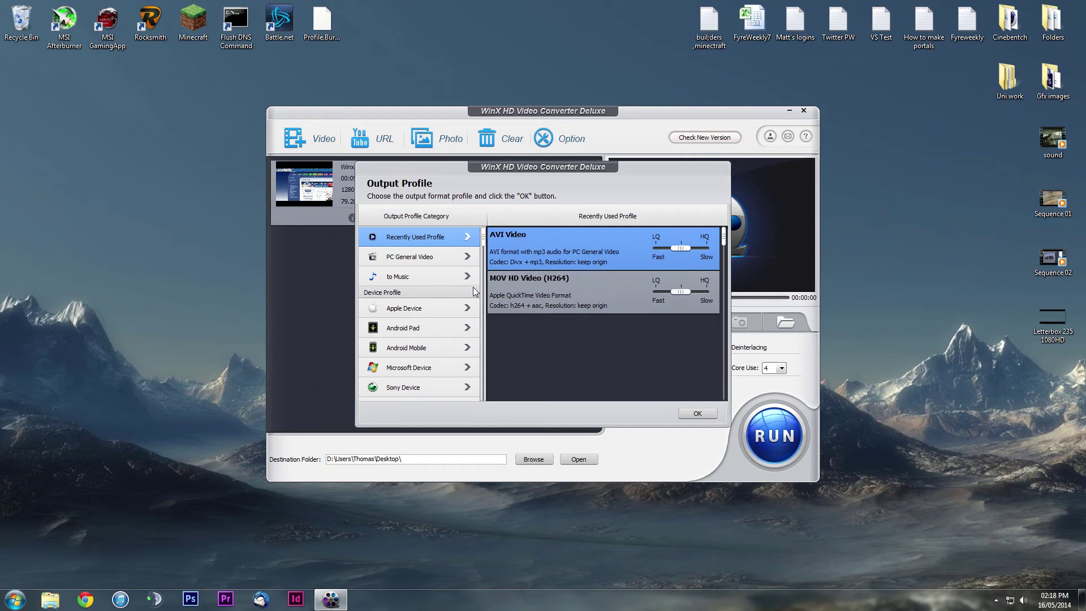
scroll(407, 328, down, 5)
click(402, 371)
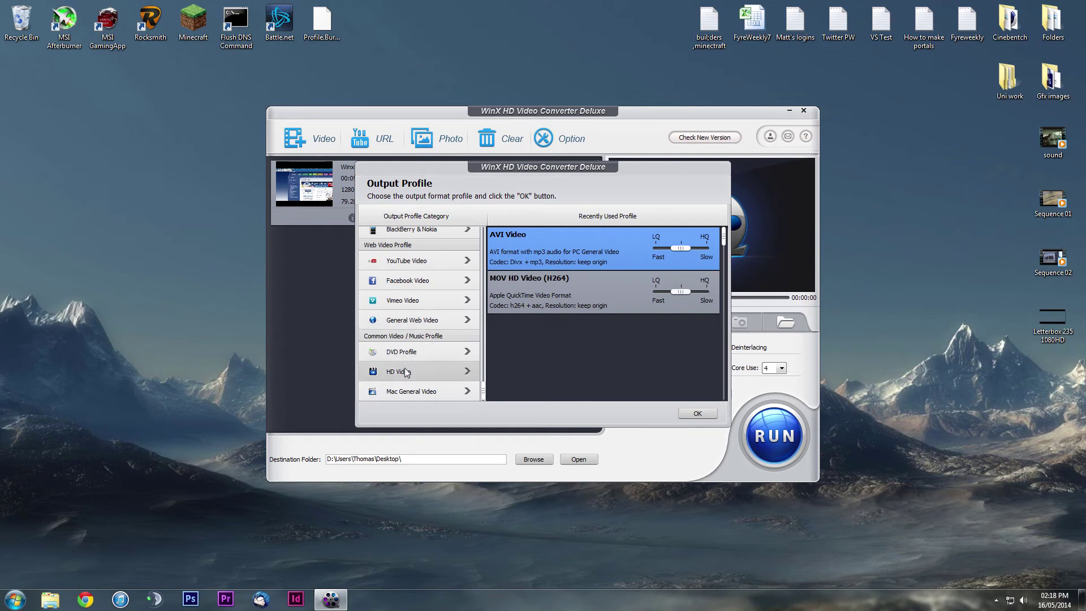
scroll(565, 337, up, 3)
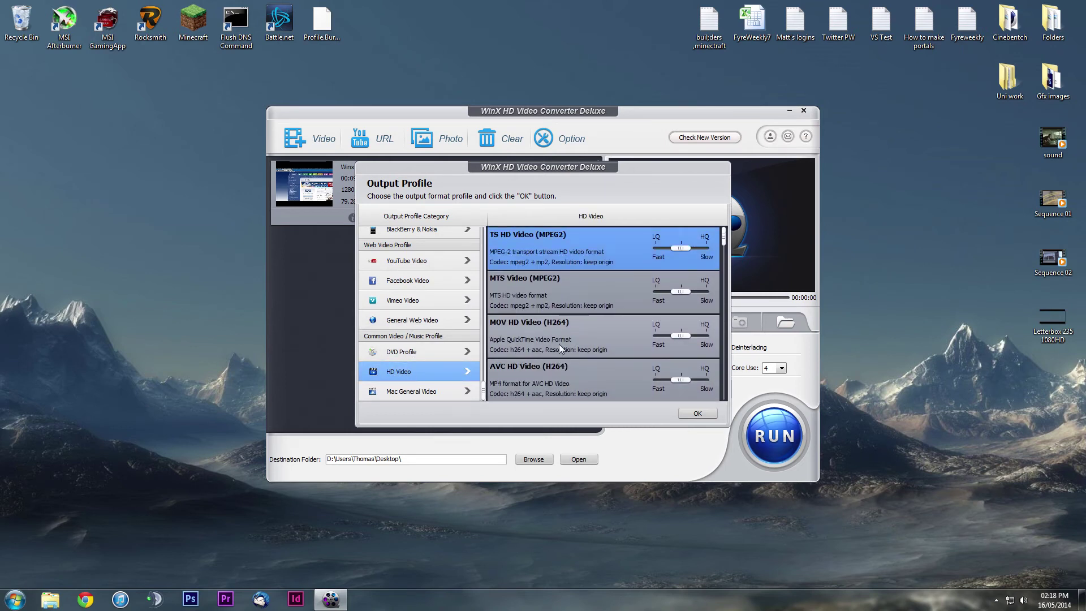
scroll(409, 319, up, 5)
click(412, 279)
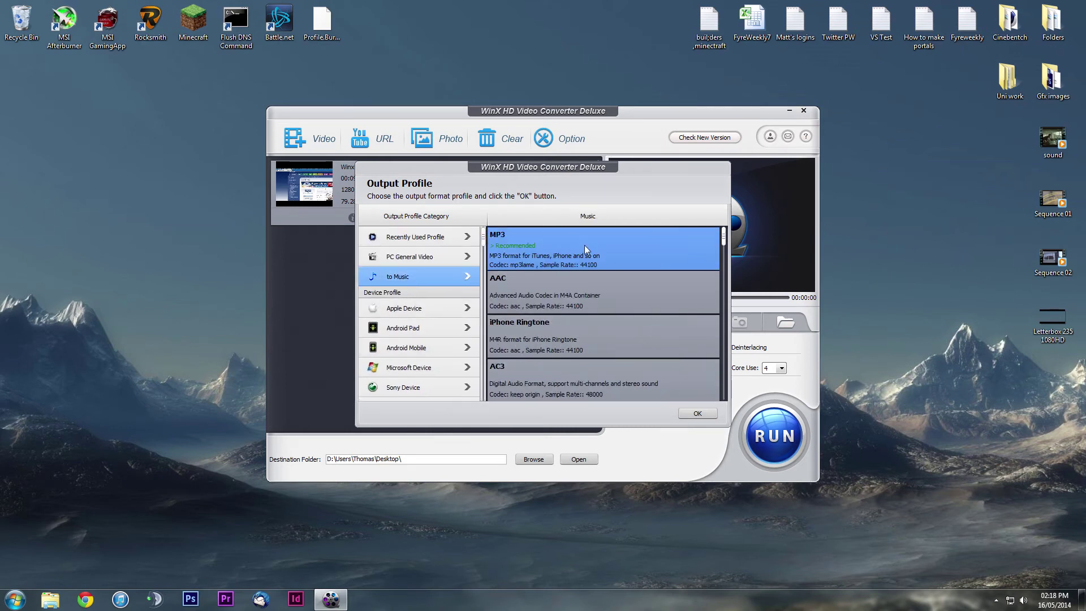
click(696, 415)
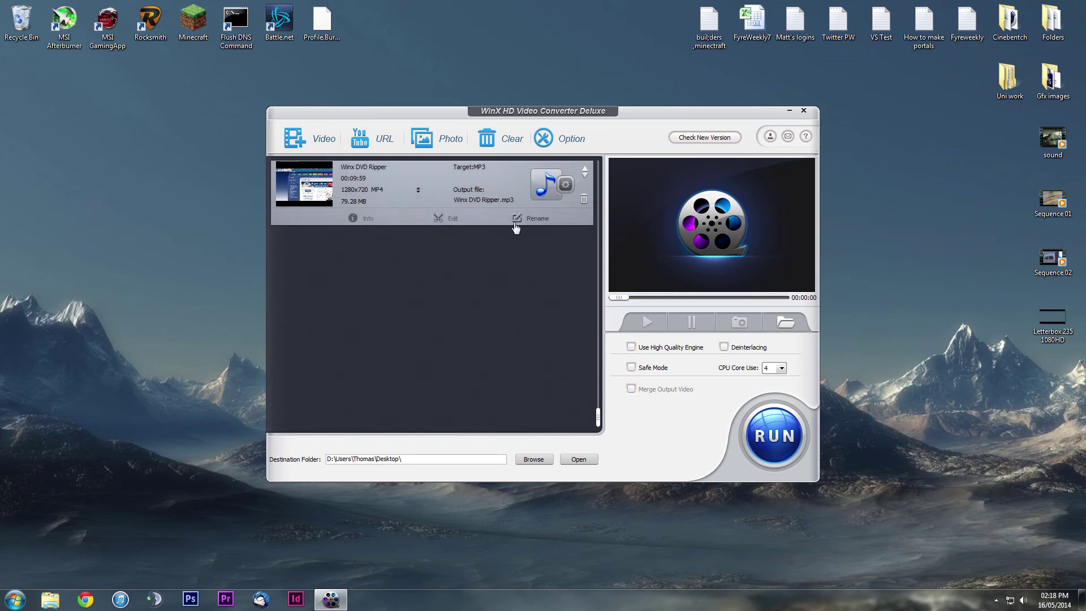
Step: Remove the YouTube entry and start adding photos, browsing to the Pictures library
click(584, 202)
click(447, 136)
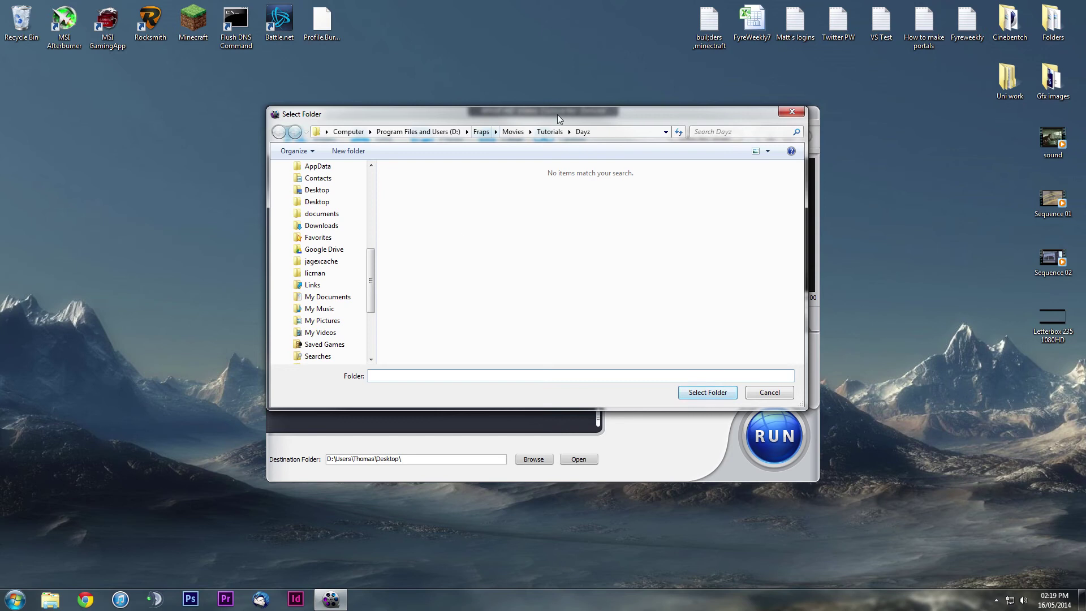
click(559, 132)
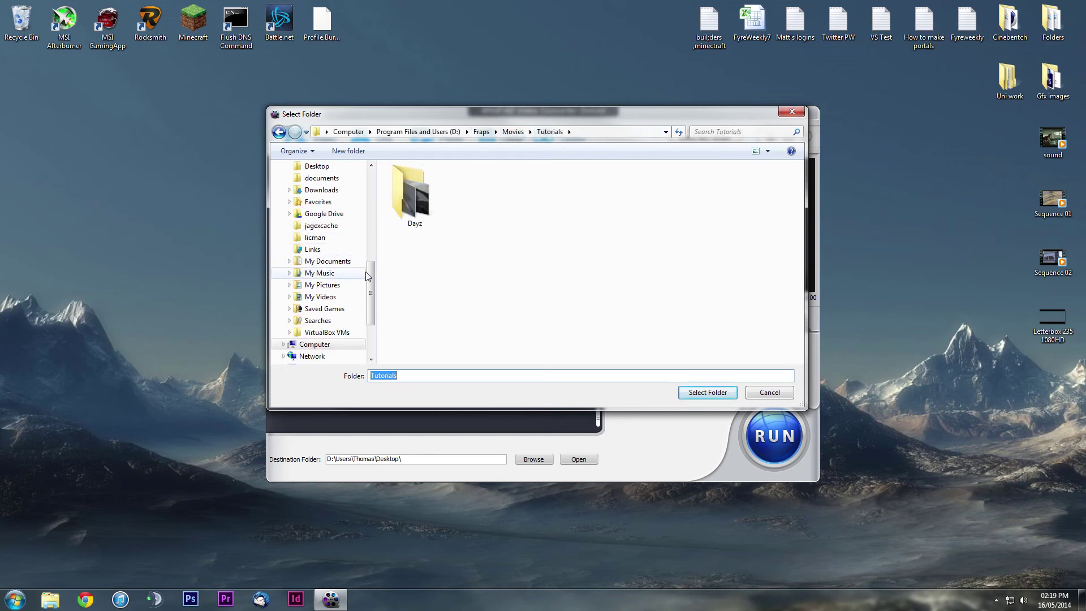
drag(370, 271, 373, 190)
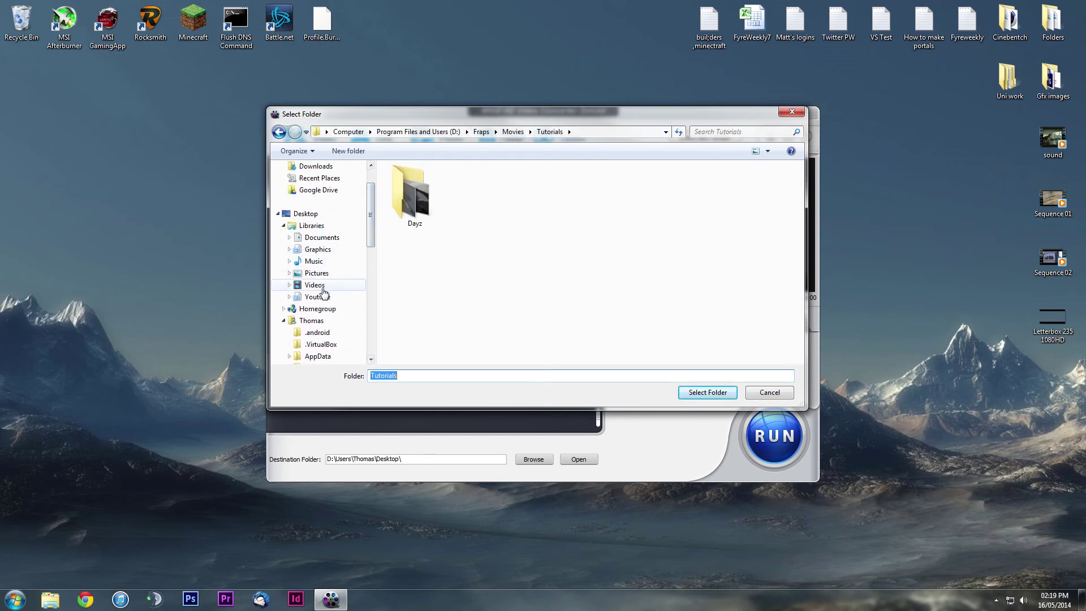
click(317, 272)
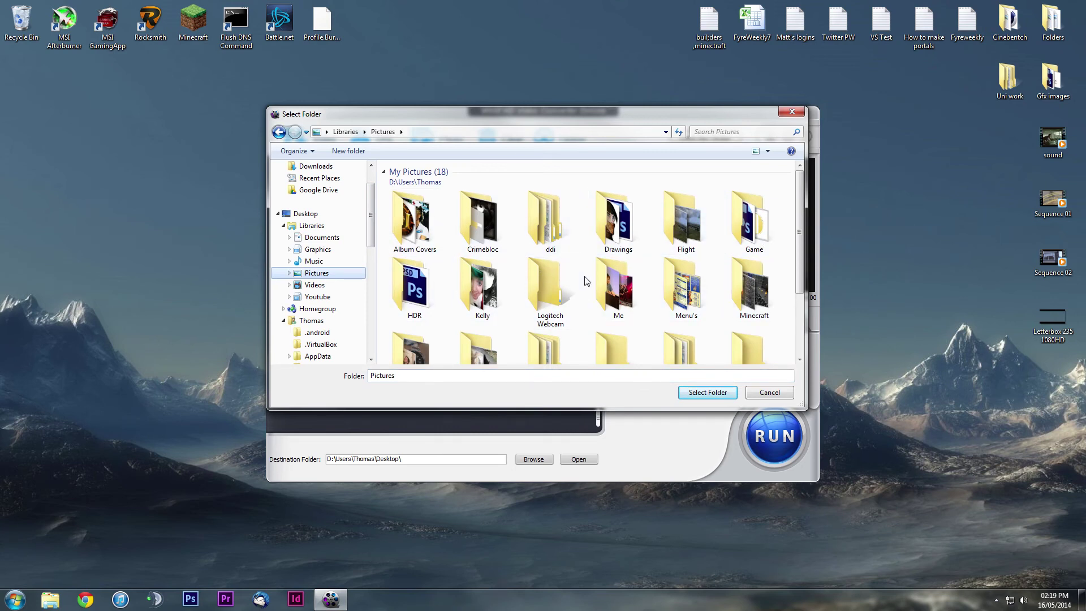
Step: Load the Thumbnails folder from Pictures I Made\AnyHowToVideos as the photo source
click(537, 357)
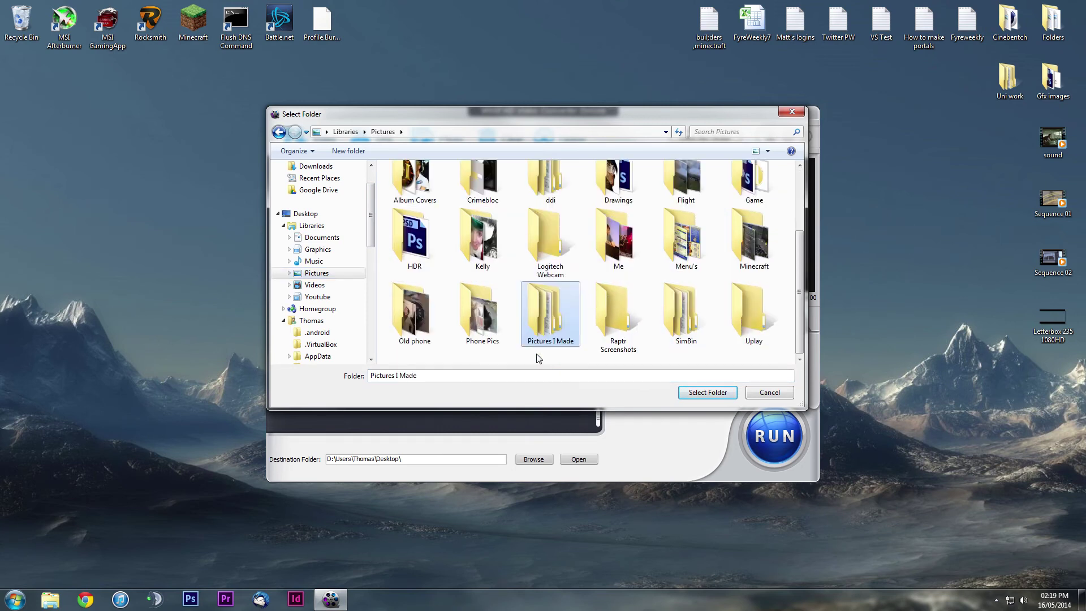
double_click(542, 323)
click(508, 207)
double_click(494, 206)
click(426, 195)
click(487, 203)
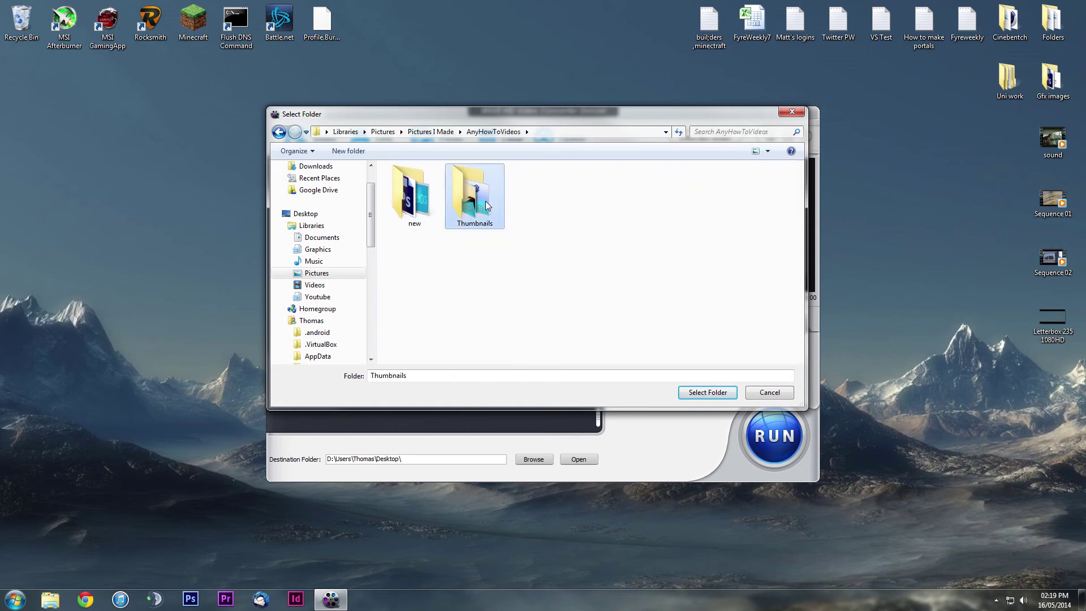
click(708, 394)
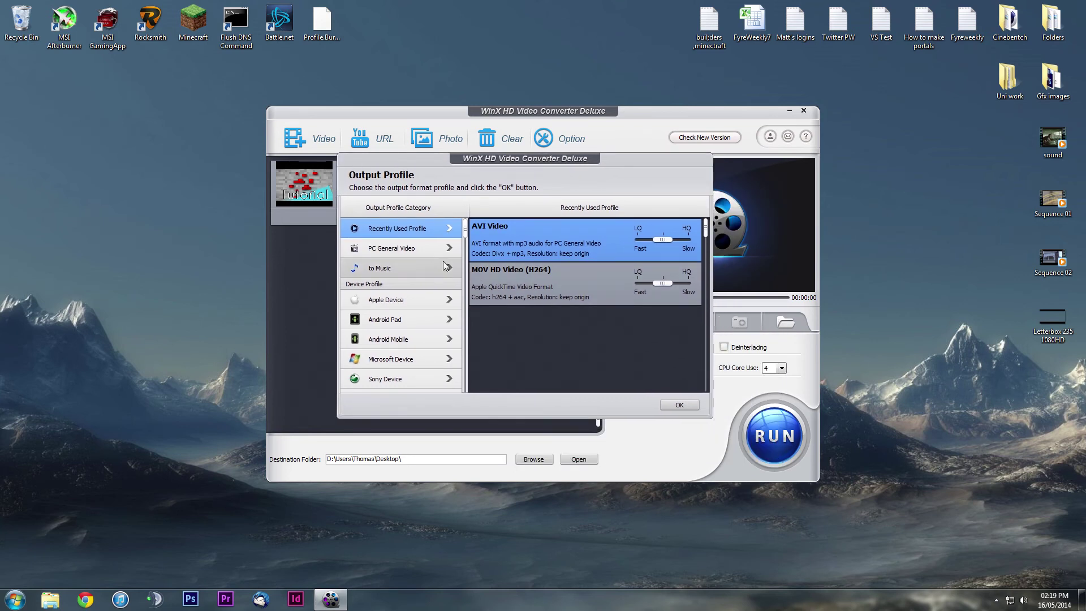
Step: Accept AVI Video for the 64-photo Thumbnails entry, then delete it from the list
click(679, 405)
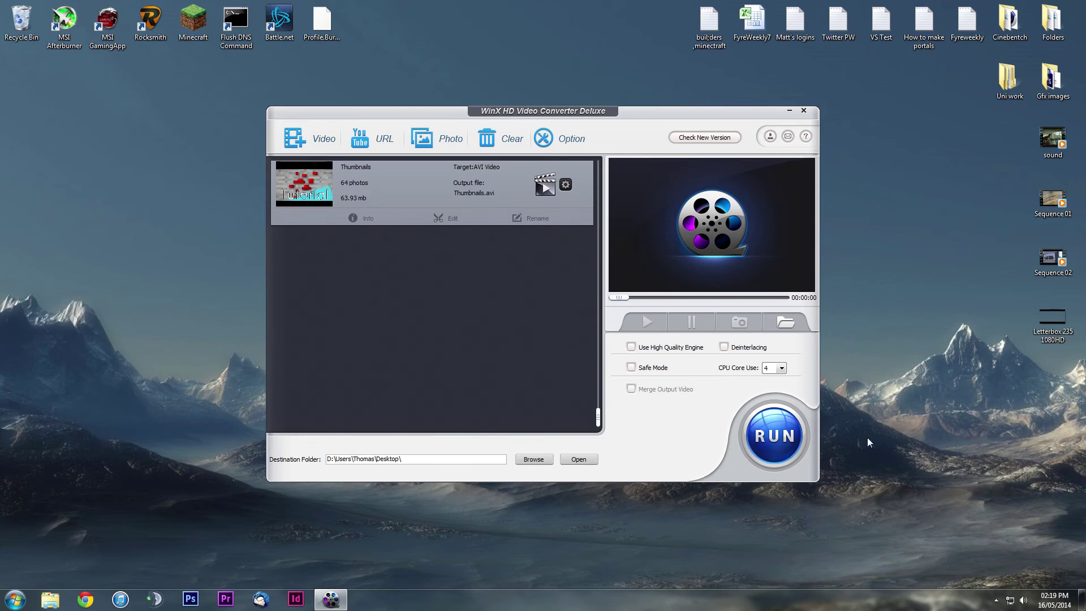
mouse_move(586, 207)
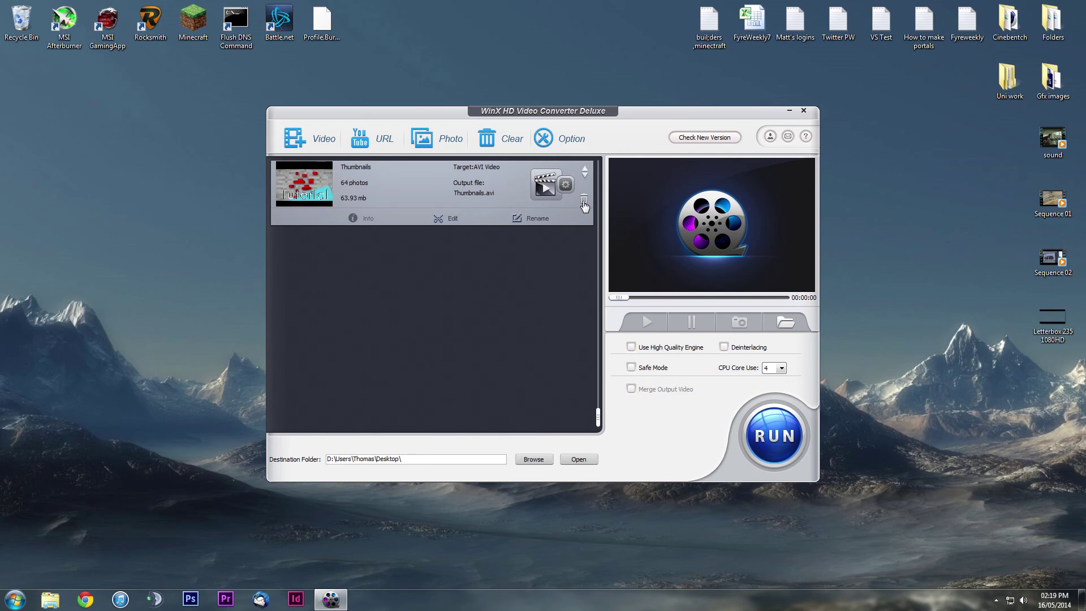
click(583, 200)
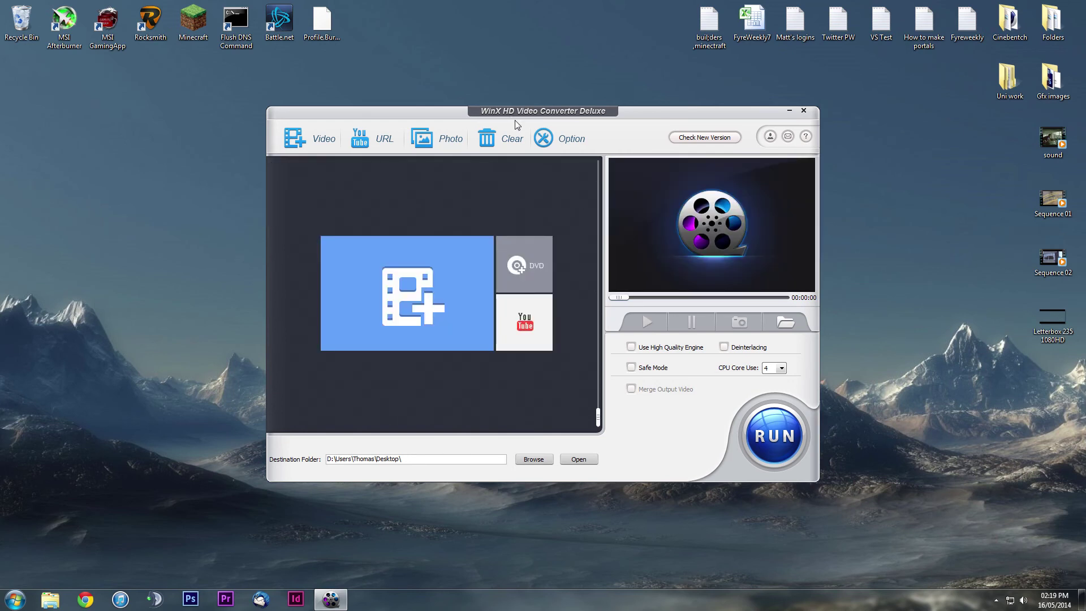